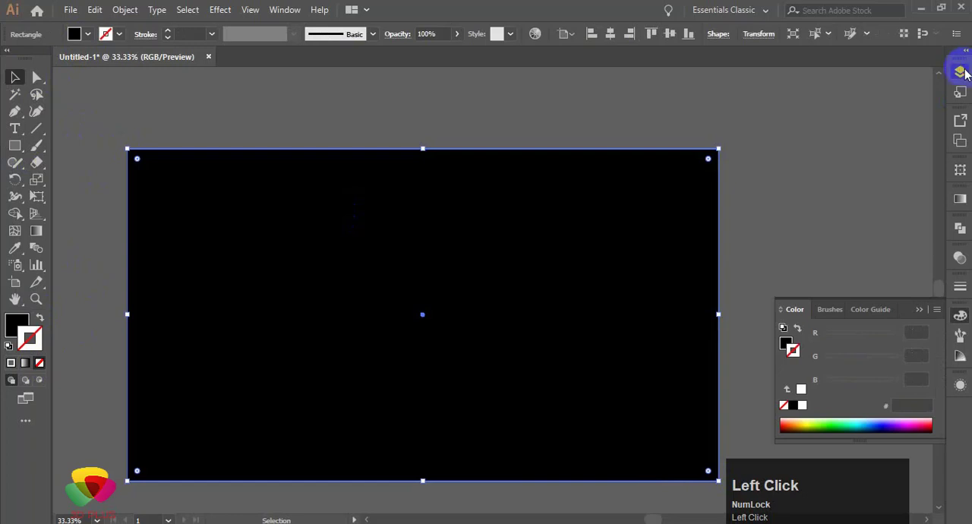
Step: Lock Layer 1, which holds the black background rectangle, and deselect everything
click(961, 72)
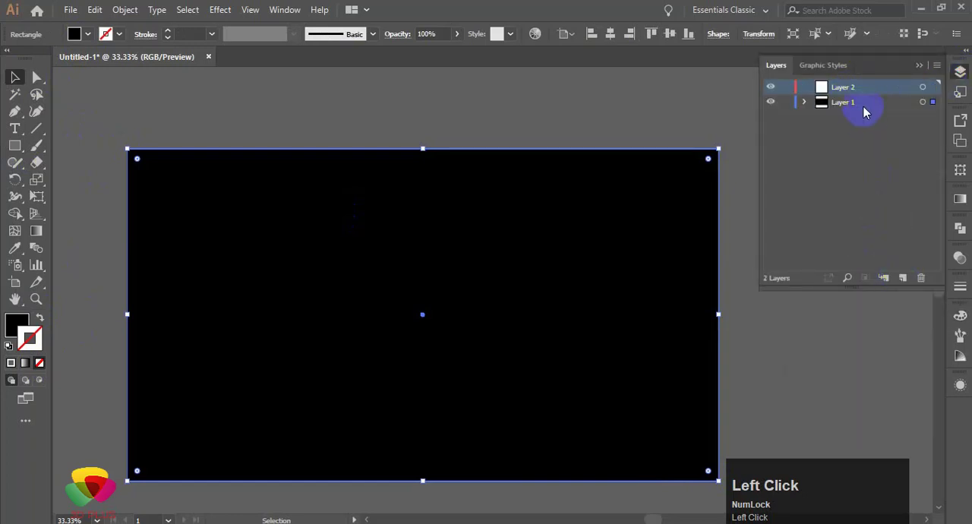
click(840, 105)
click(785, 106)
click(663, 351)
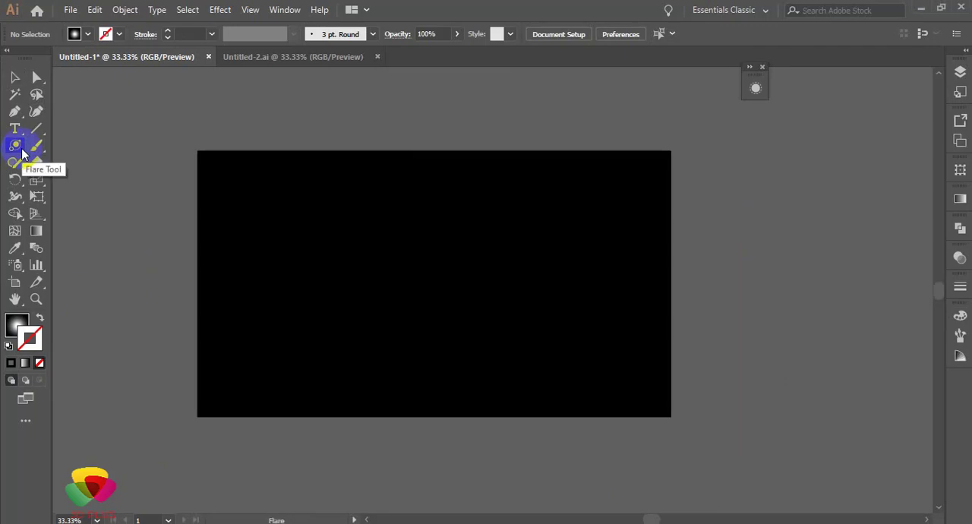
Step: Create a flare on the black rectangle with a 131 pt centre diameter, 50% opacity, 30% brightness, and rays and rings off
click(22, 153)
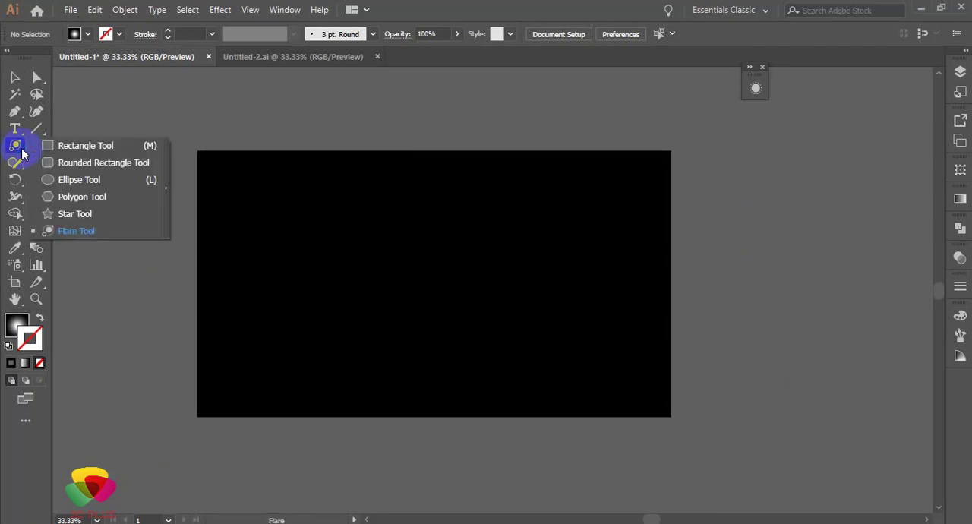
click(76, 230)
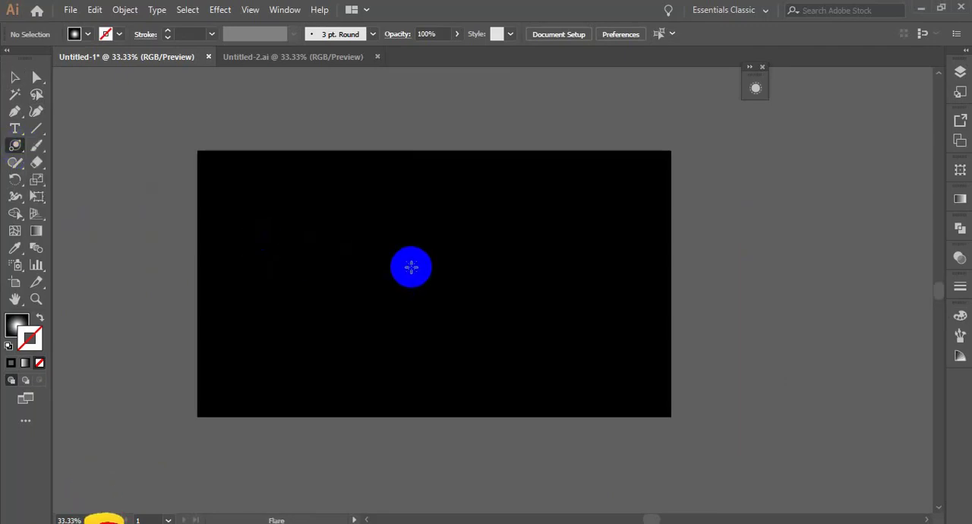
click(412, 272)
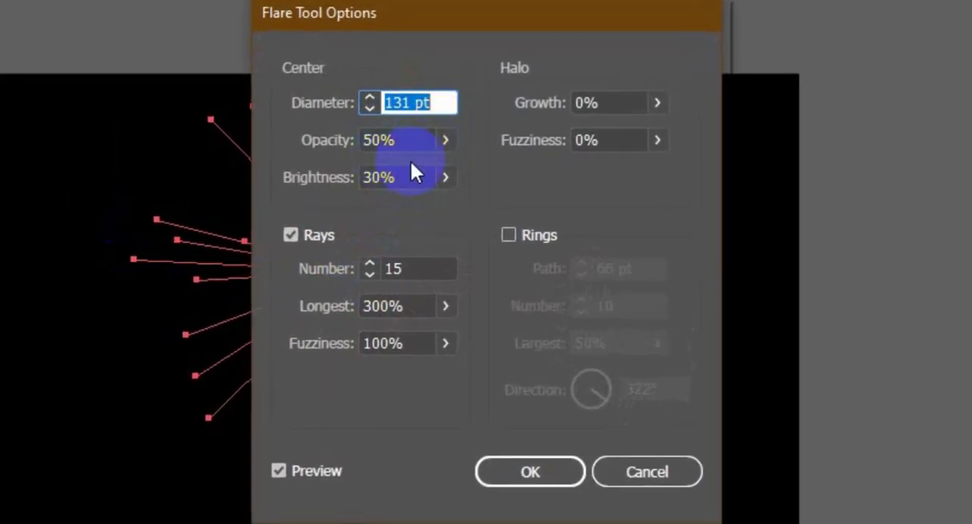
click(293, 237)
click(520, 472)
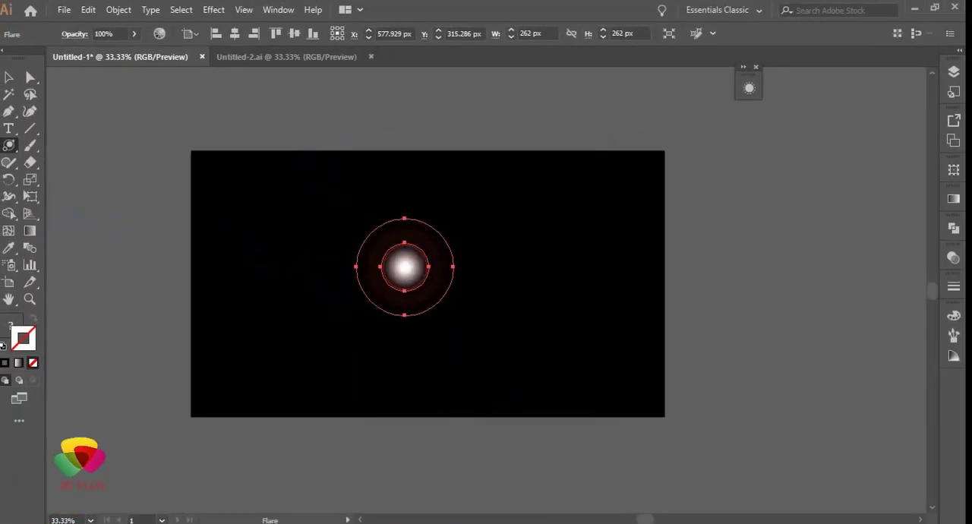
Step: Expand the flare into editable shapes
click(88, 11)
click(116, 11)
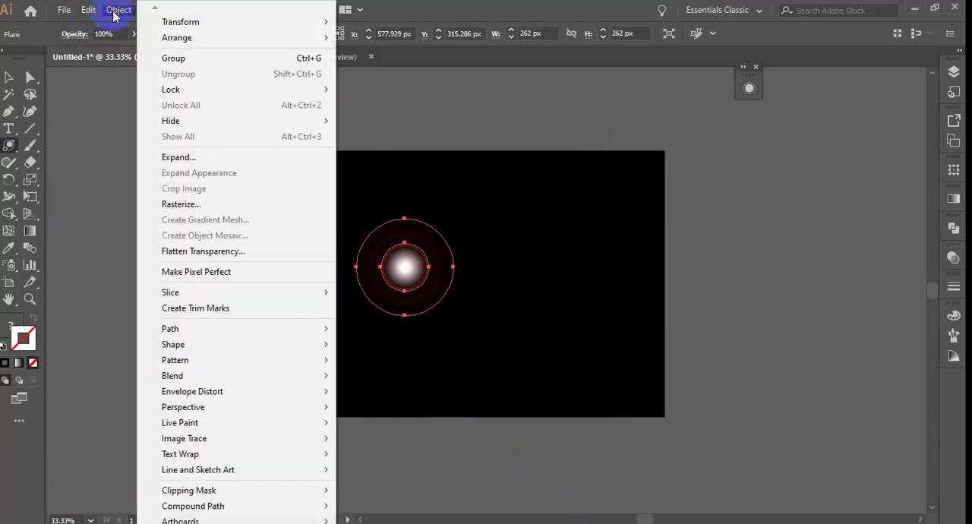
click(163, 156)
click(447, 350)
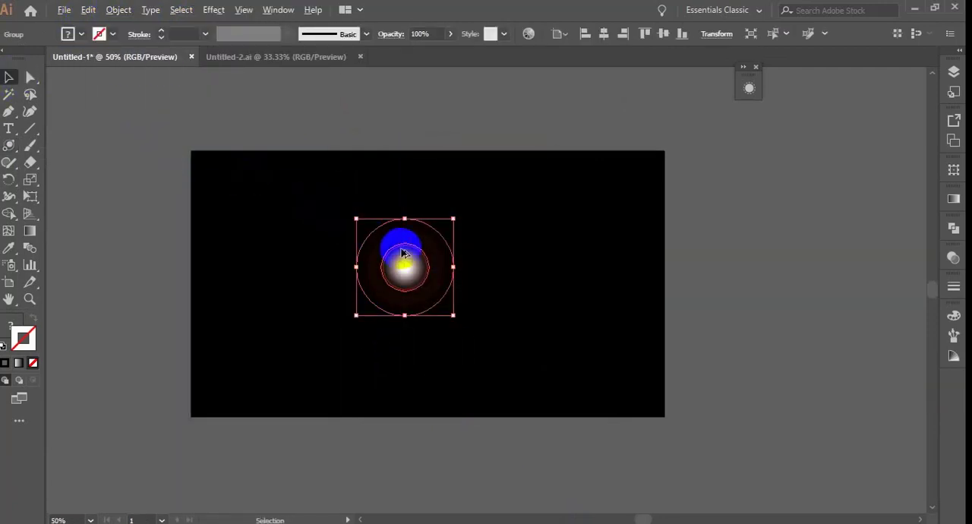
Step: Isolate the expanded flare group and move its stacked circles apart, leaving the plain white glow on its own
scroll(403, 245, up, 2)
click(509, 265)
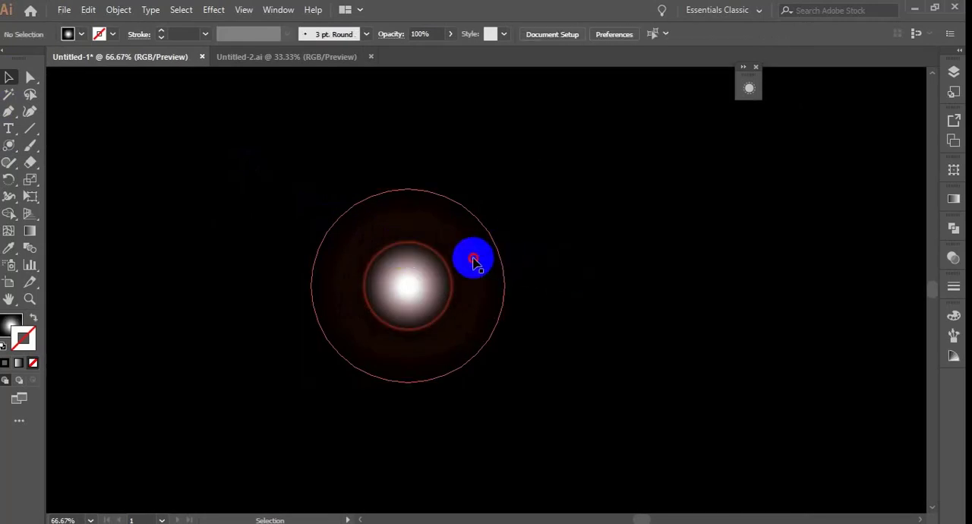
click(473, 260)
right_click(389, 230)
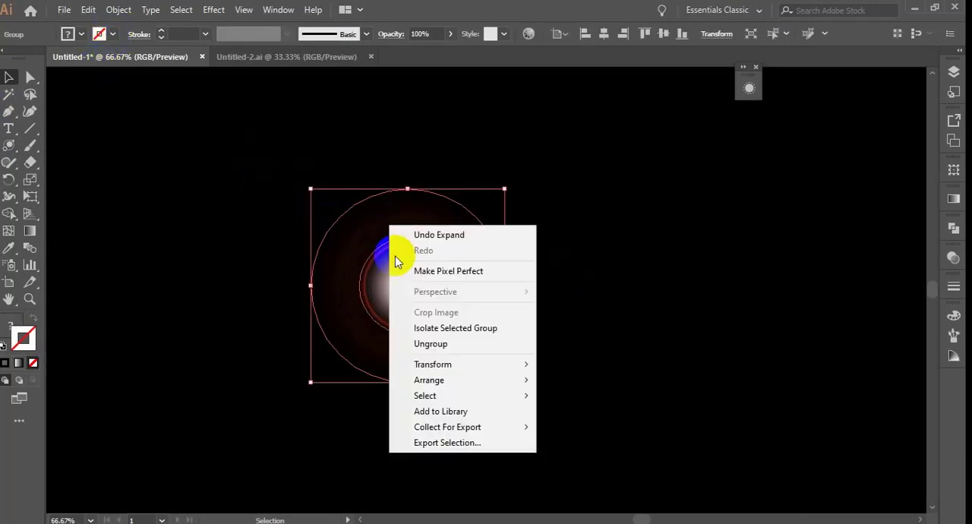
click(412, 327)
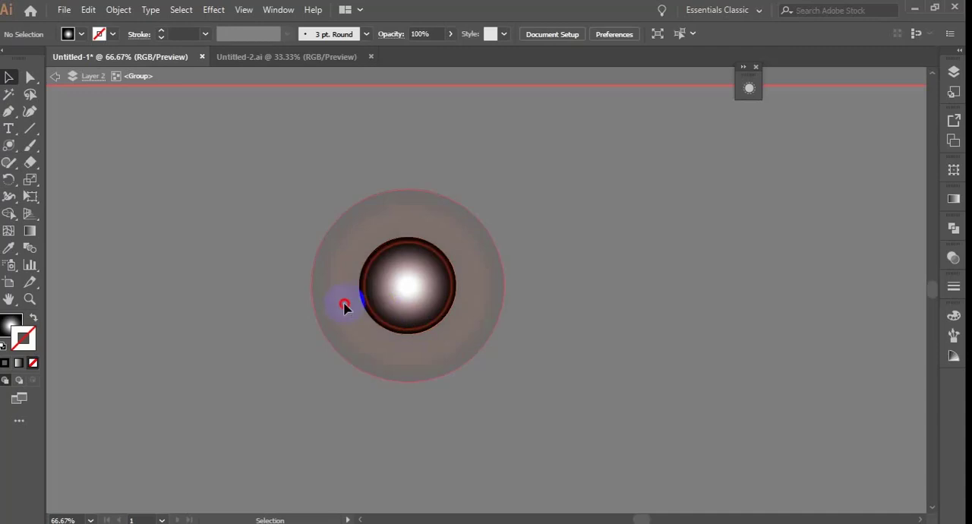
drag(188, 295, 145, 308)
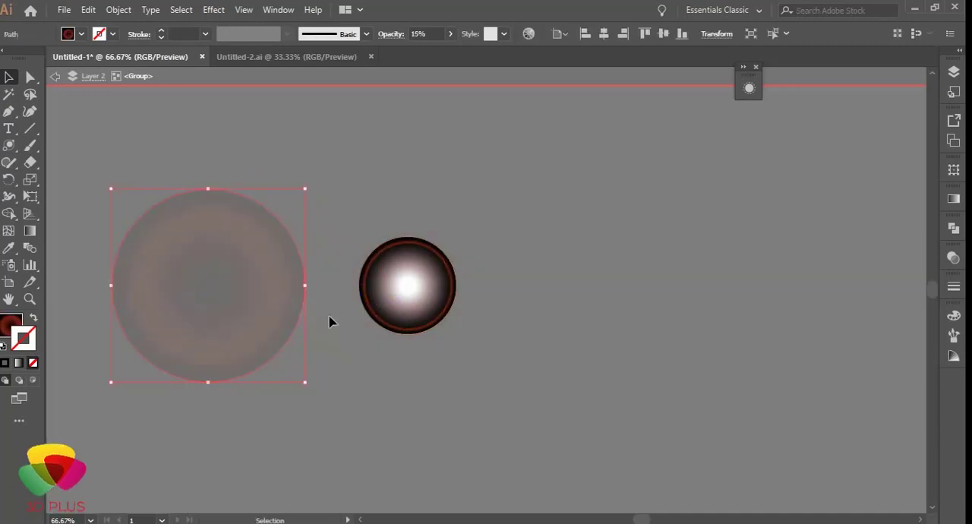
drag(376, 327, 173, 326)
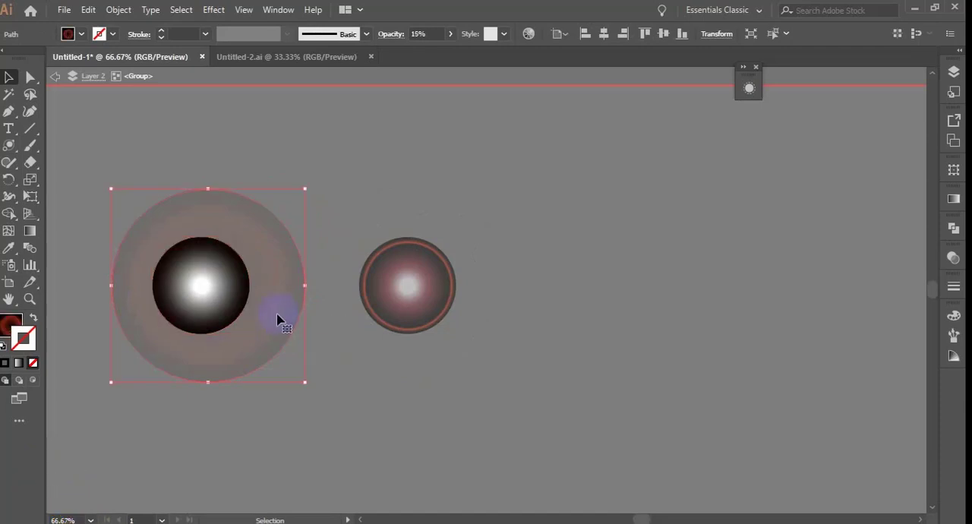
drag(276, 317, 637, 312)
Step: Delete the large faint halo circle and the reddish ringed circle, keeping the white glow, and leave isolation mode
click(438, 332)
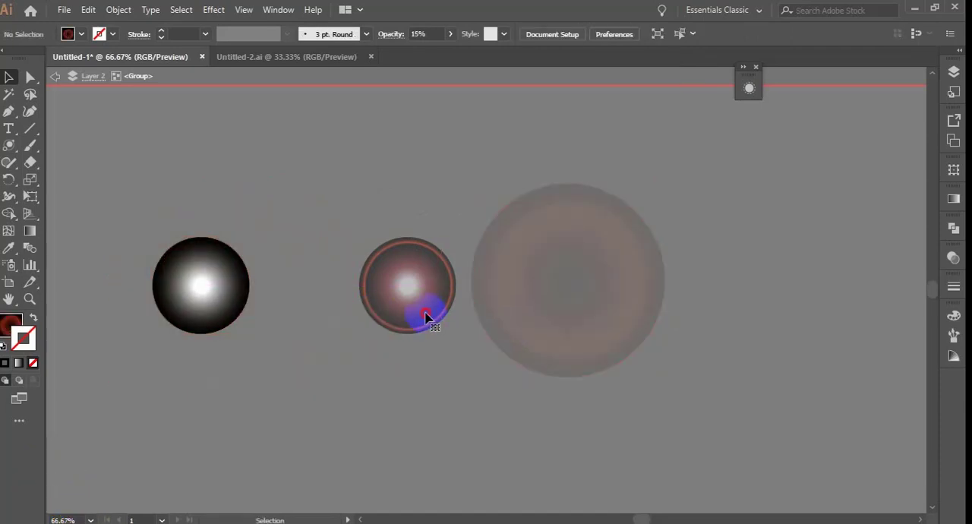
click(431, 321)
drag(432, 322, 539, 322)
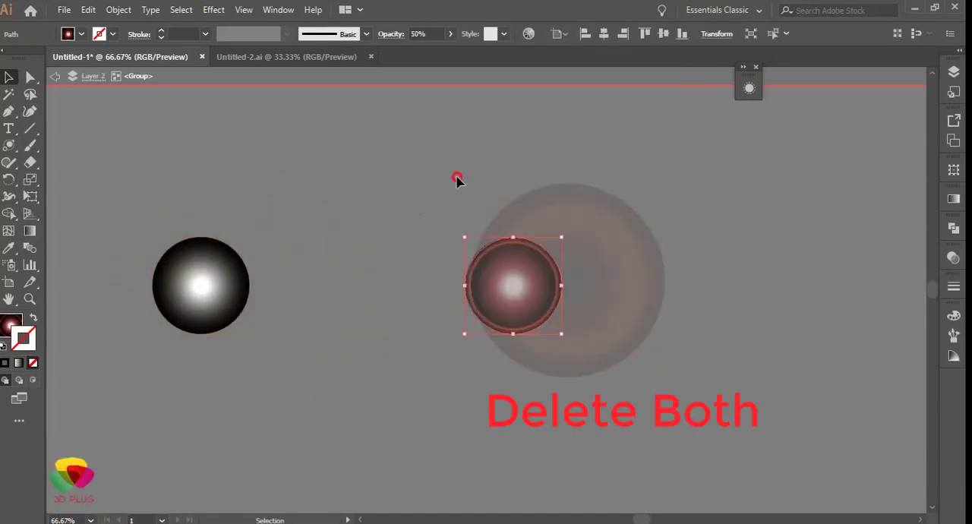
key(Delete)
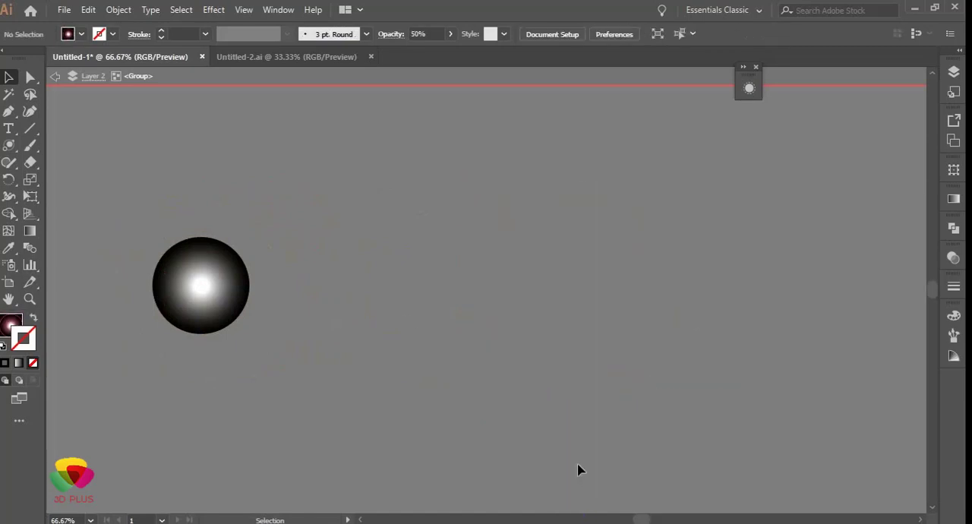
drag(531, 426, 241, 280)
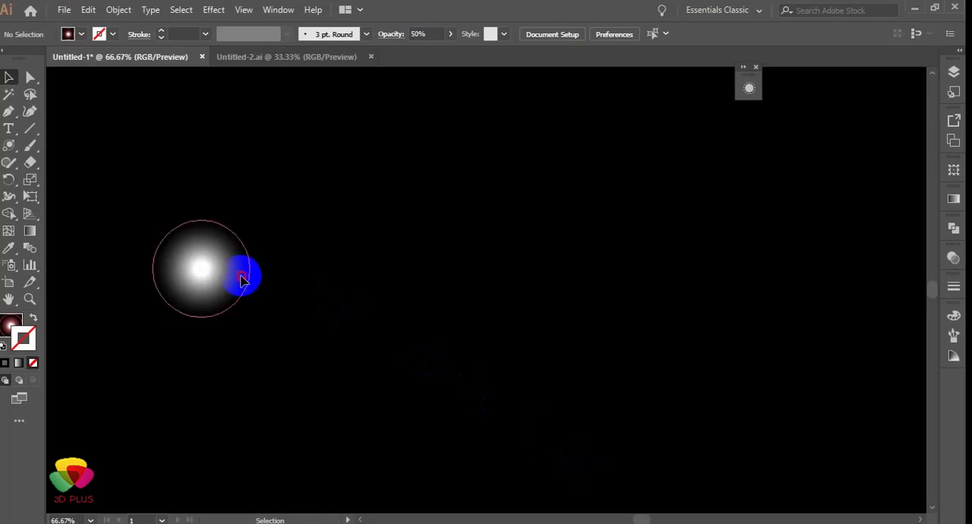
Step: Expand the white glow's gradient fill into 255 objects
click(241, 279)
click(118, 10)
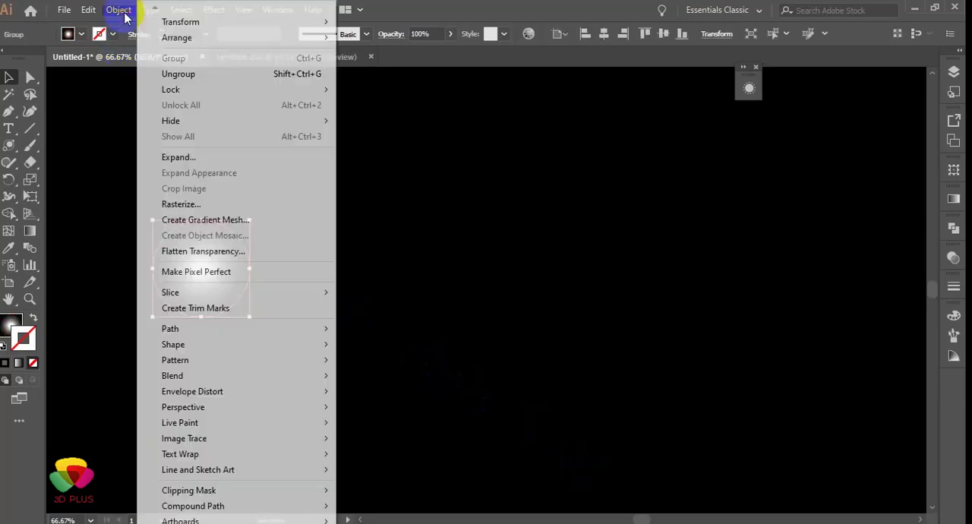
click(162, 154)
click(443, 350)
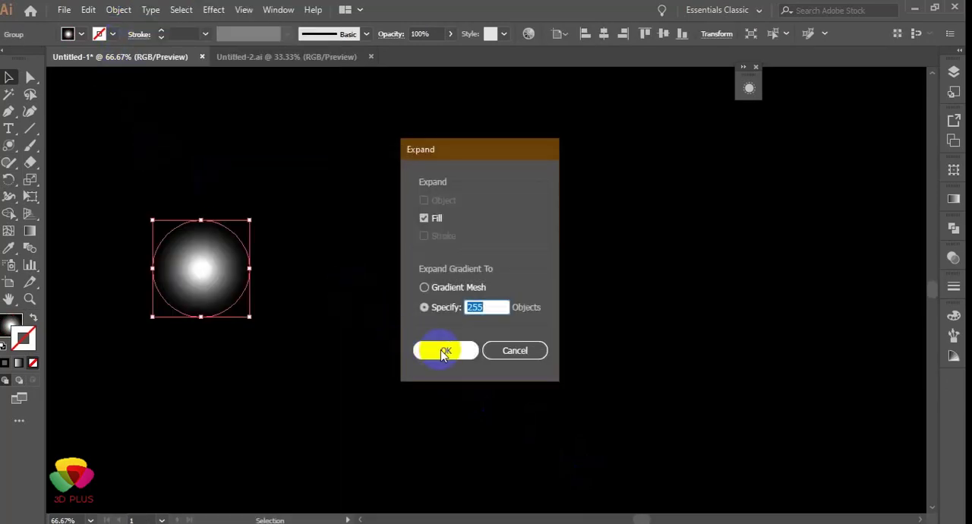
Step: Enlarge the expanded glow to roughly twice its diameter and deselect it
drag(255, 320, 389, 414)
drag(270, 334, 248, 274)
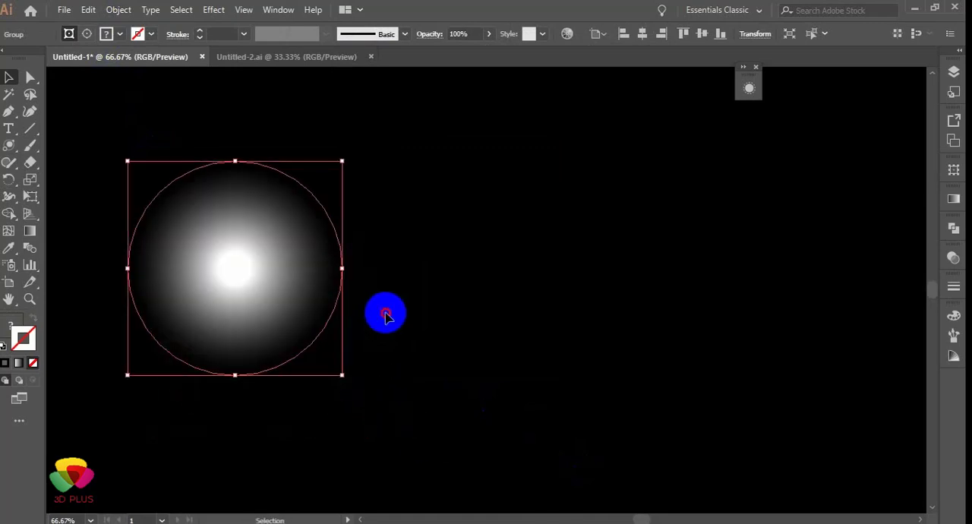
click(386, 315)
scroll(386, 318, down, 2)
scroll(386, 317, up, 1)
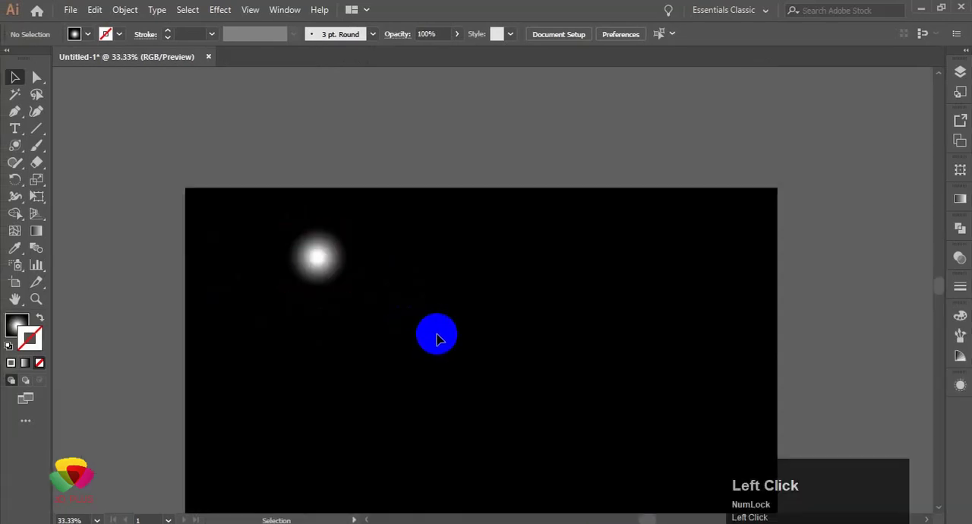
scroll(436, 334, down, 2)
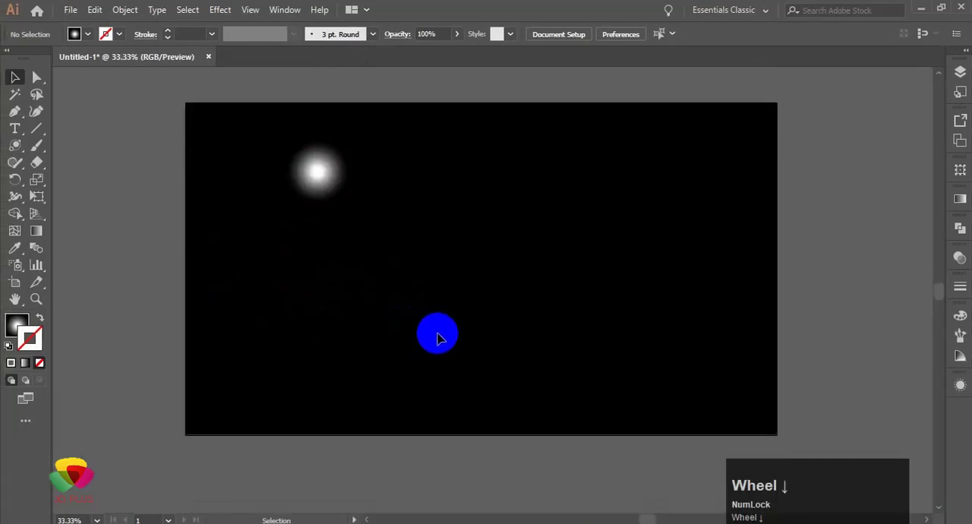
Step: Copy the round white glow and paste the duplicate in front of it
scroll(357, 199, up, 2)
click(256, 146)
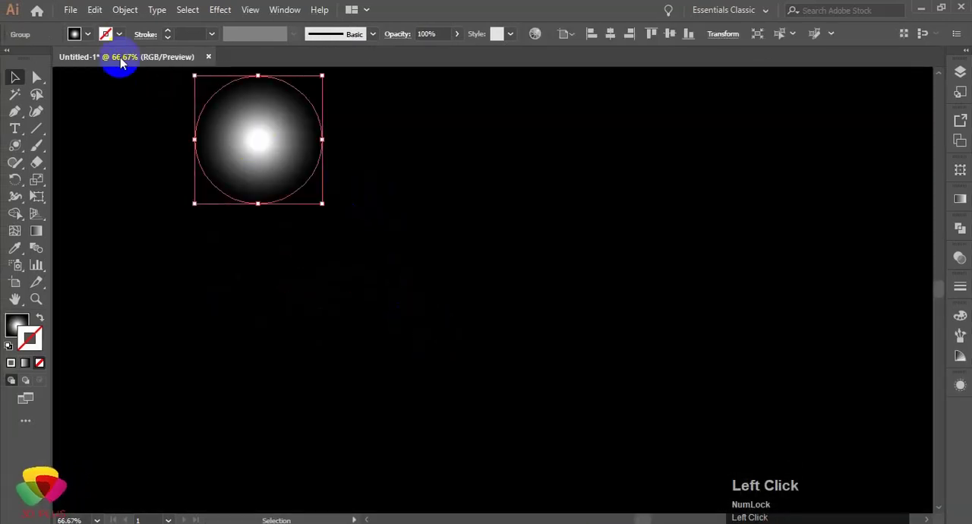
click(99, 9)
click(114, 77)
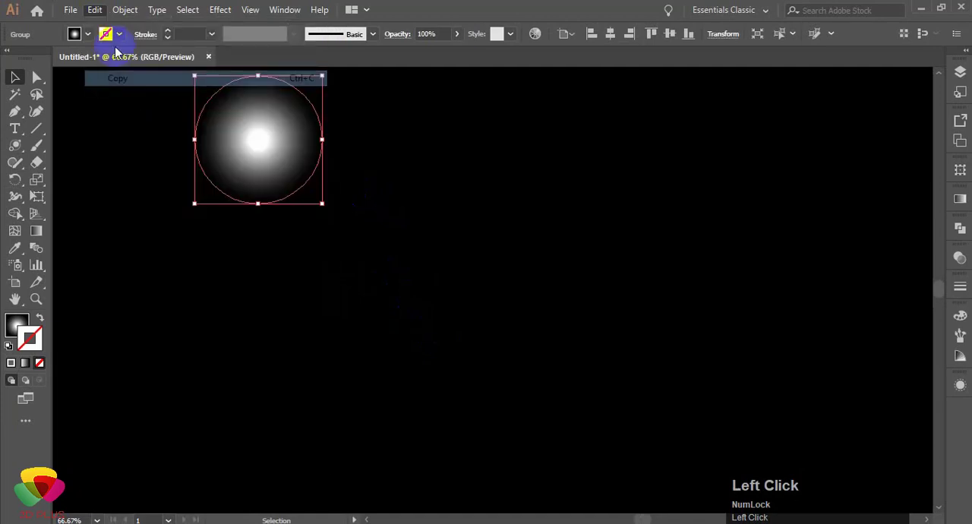
click(94, 9)
click(133, 109)
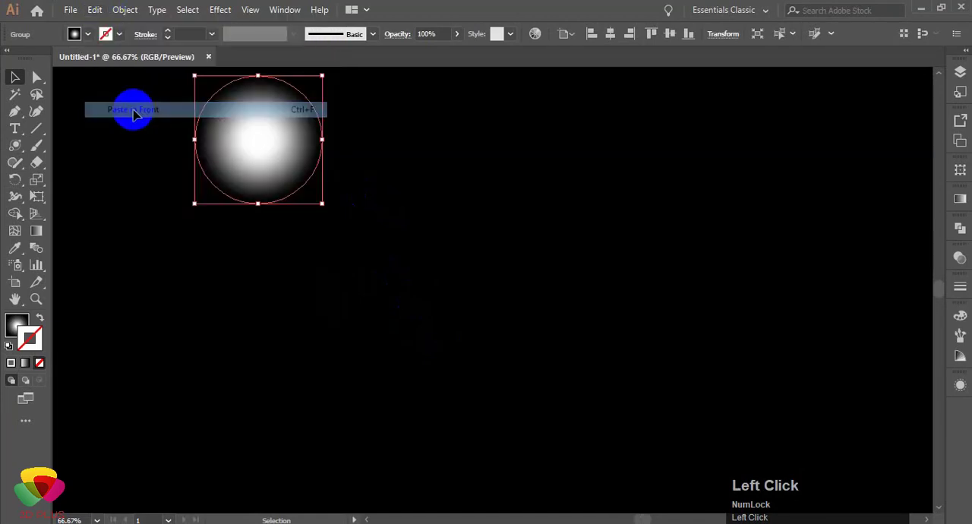
Step: Move the duplicate to the right of the original glow and squash it horizontally into a narrow vertical ellipse
drag(251, 149, 460, 155)
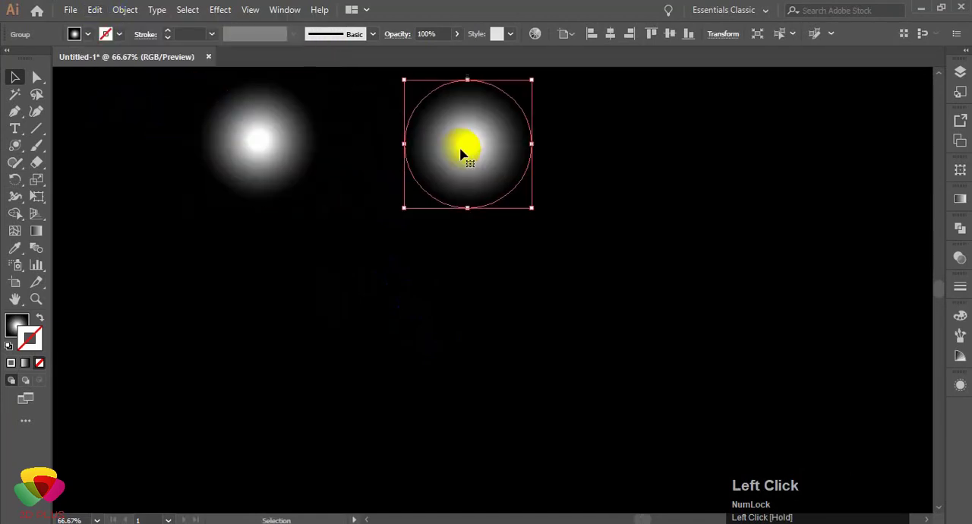
drag(534, 144, 413, 143)
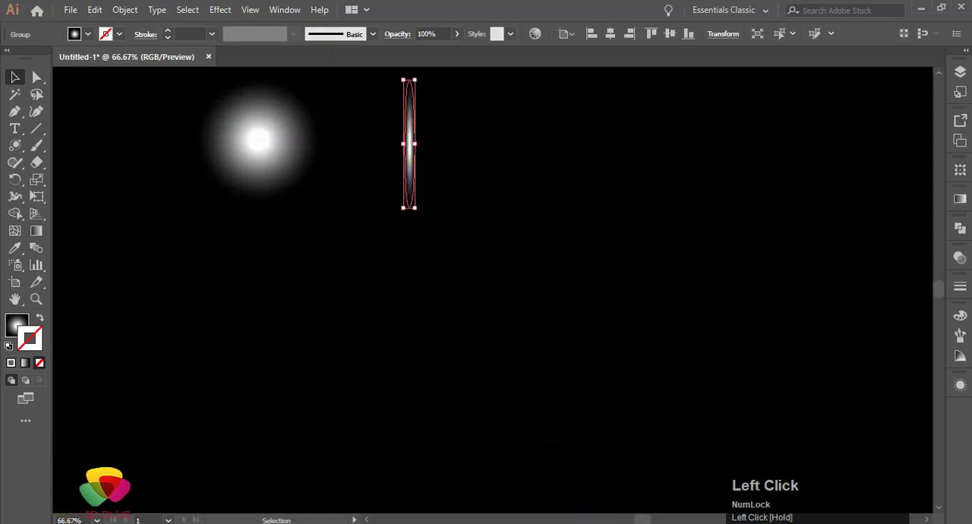
Step: Copy the narrow vertical ellipse and paste the duplicate in front at the same position
scroll(492, 228, up, 2)
alt+scroll(418, 178, up, 2)
key(space)
mouse_move(496, 236)
mouse_down()
mouse_move(503, 228)
mouse_move(504, 258)
mouse_move(494, 234)
mouse_up()
alt+scroll(495, 243, down, 1)
key(space)
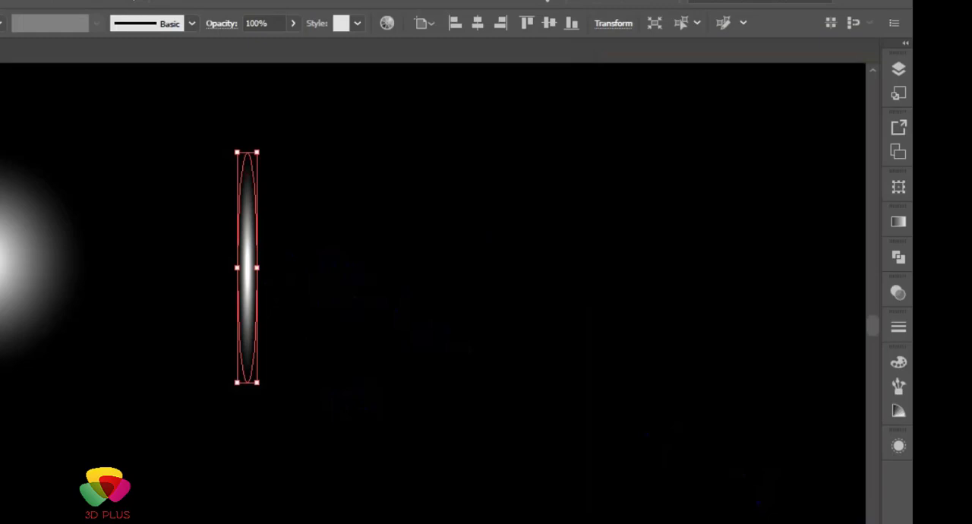
click(114, 24)
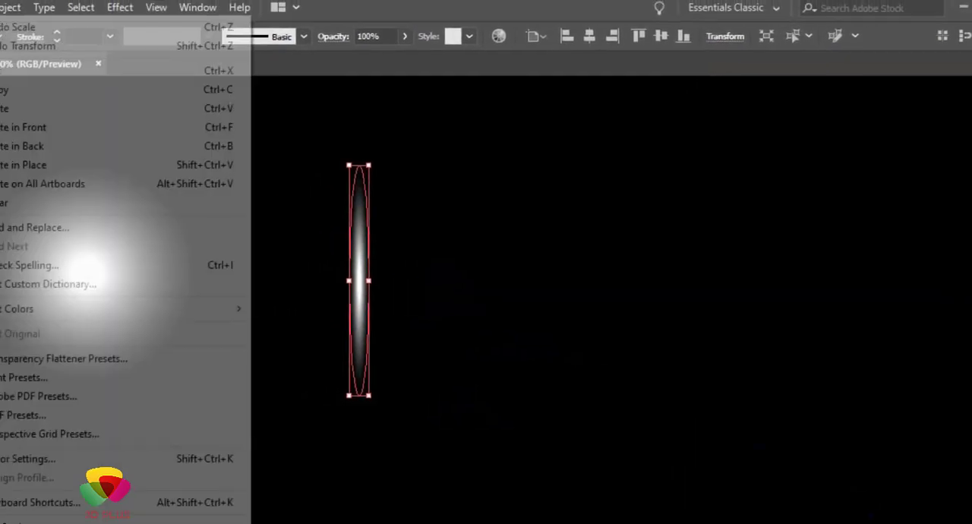
click(134, 102)
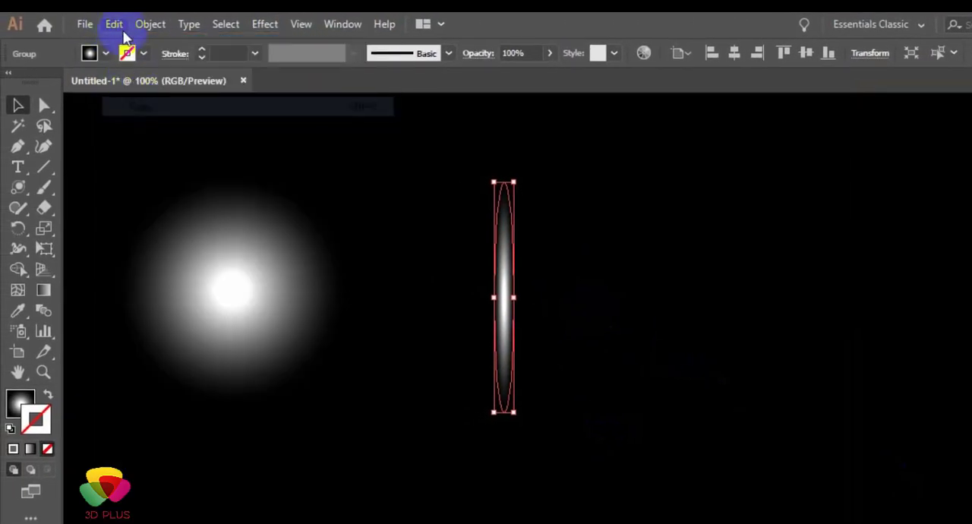
click(114, 23)
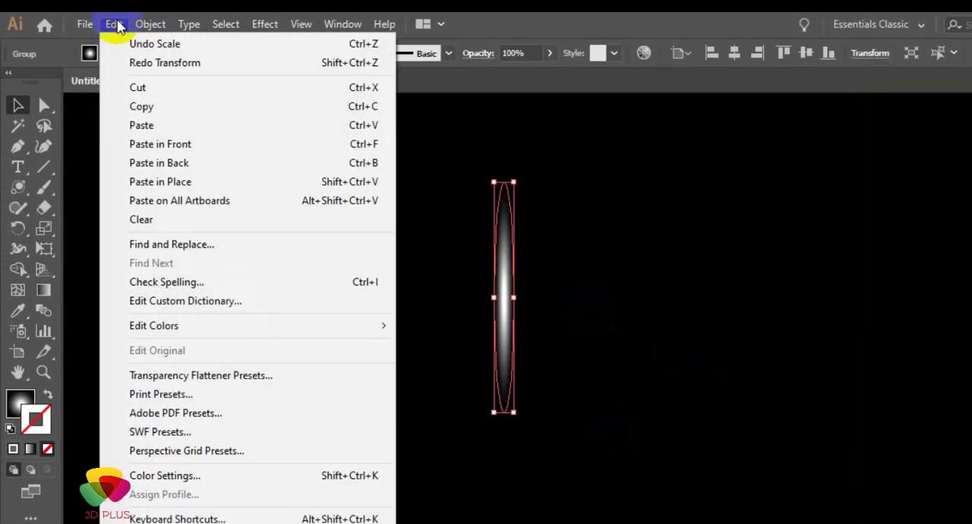
click(160, 144)
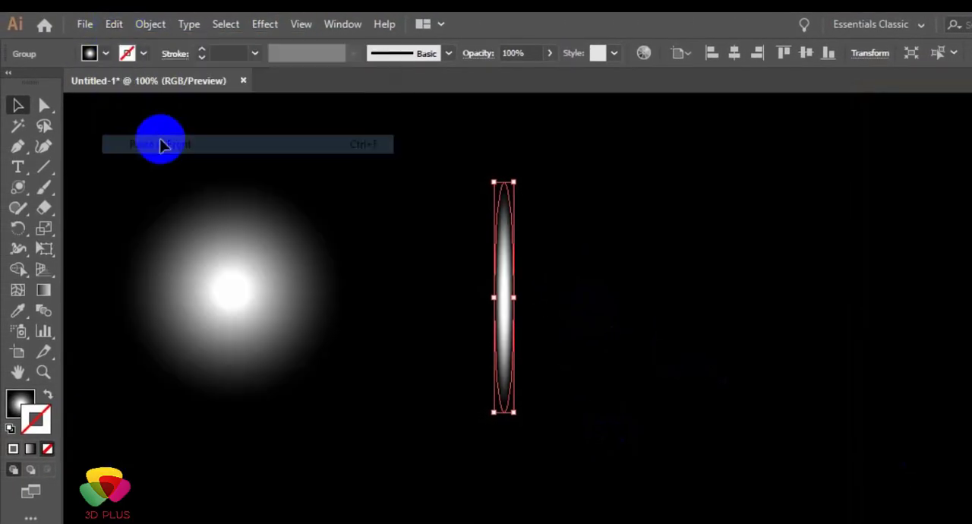
Step: Apply a Transform effect to the narrow vertical ellipses with a 45° rotation and 3 copies to form an eight-pointed star
click(266, 25)
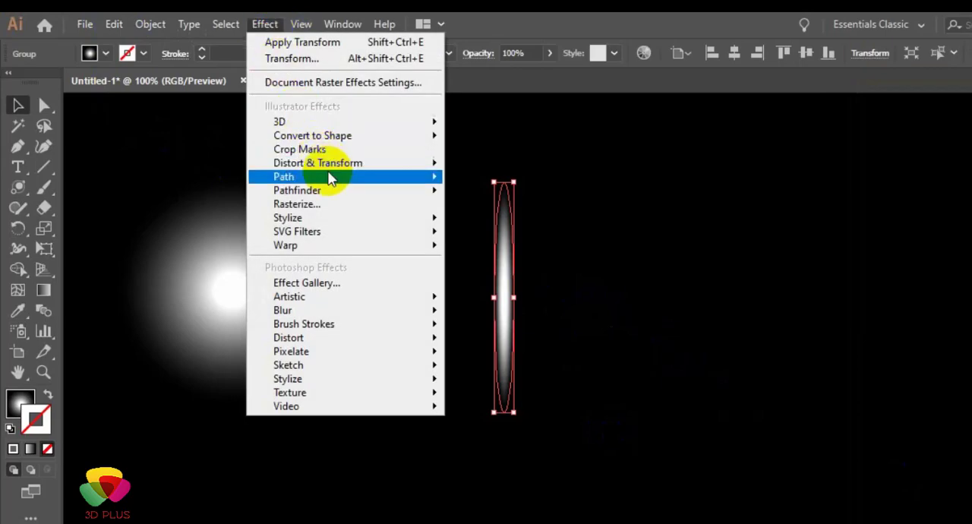
click(531, 220)
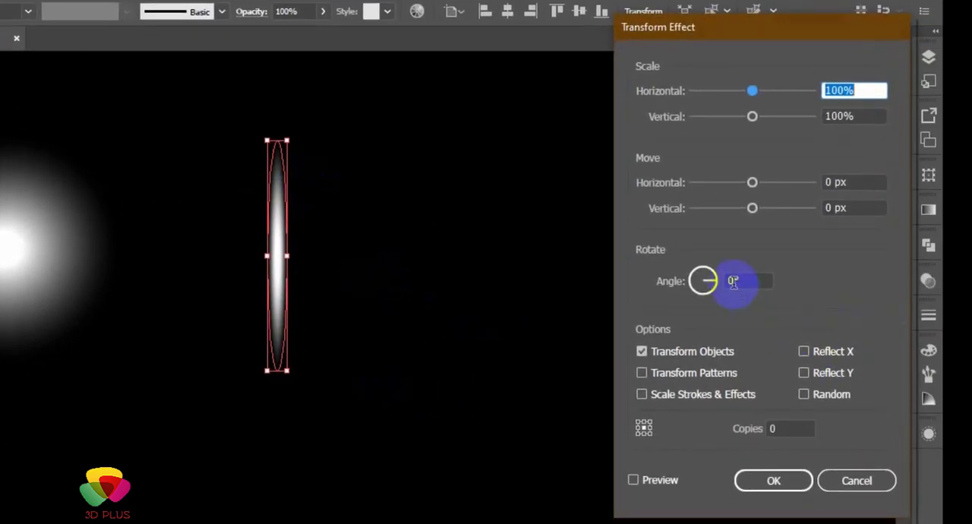
click(731, 280)
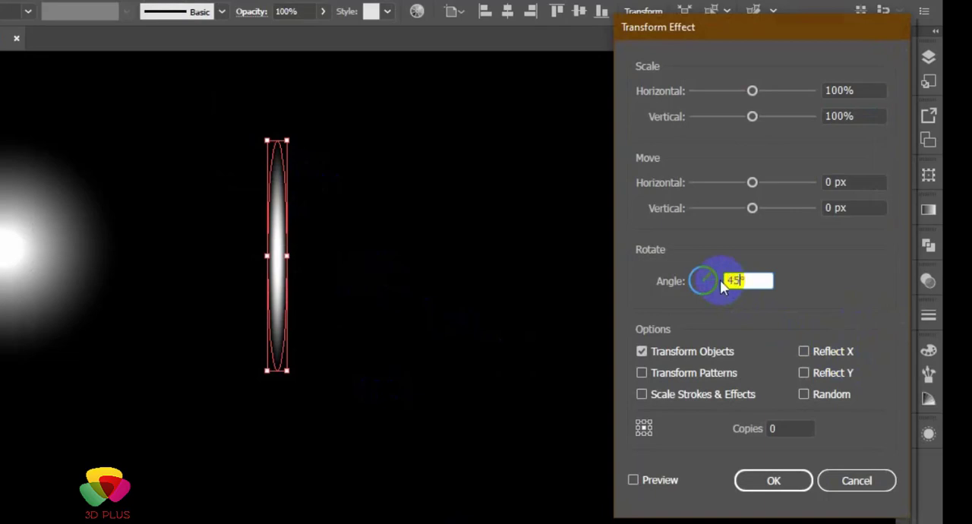
click(653, 479)
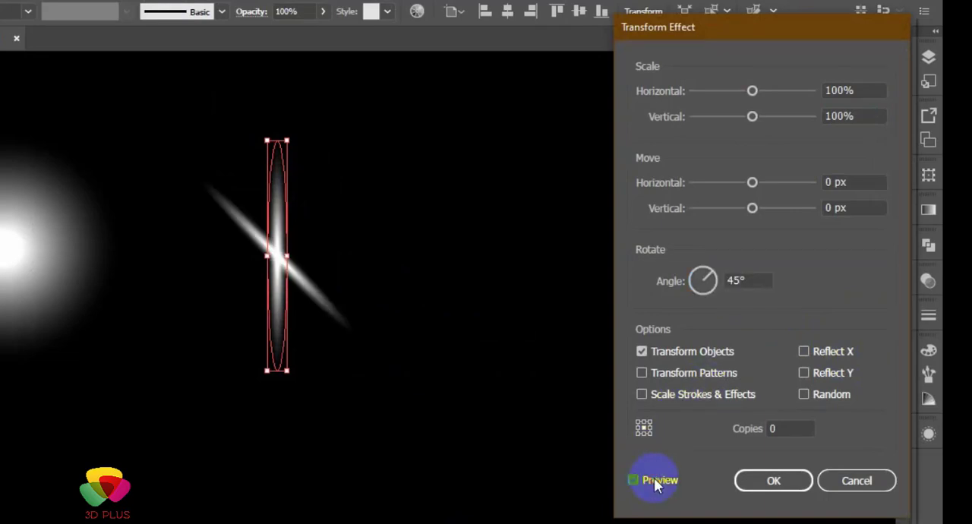
click(773, 428)
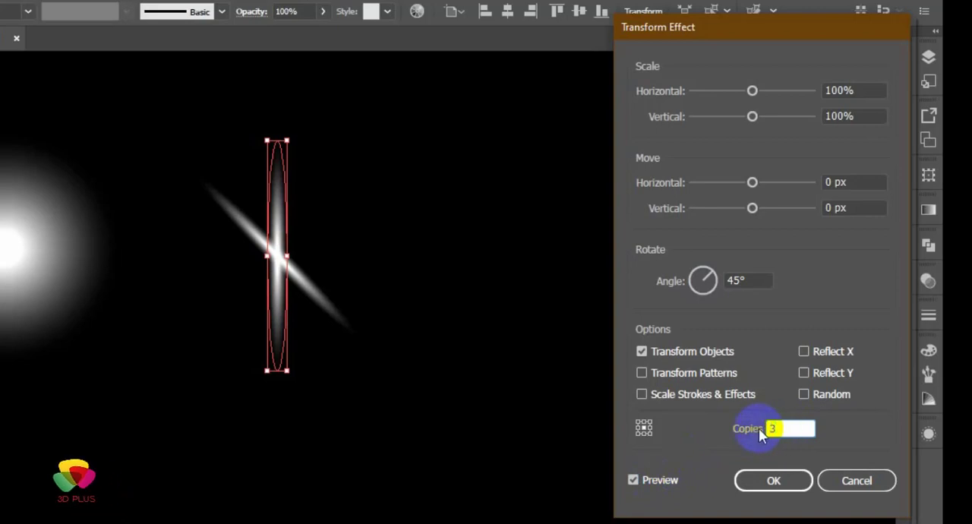
click(659, 483)
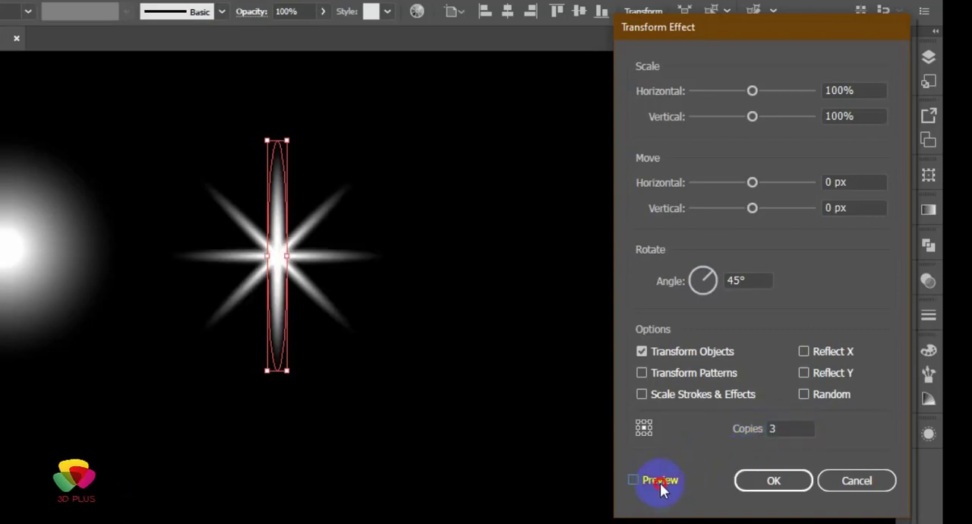
click(773, 480)
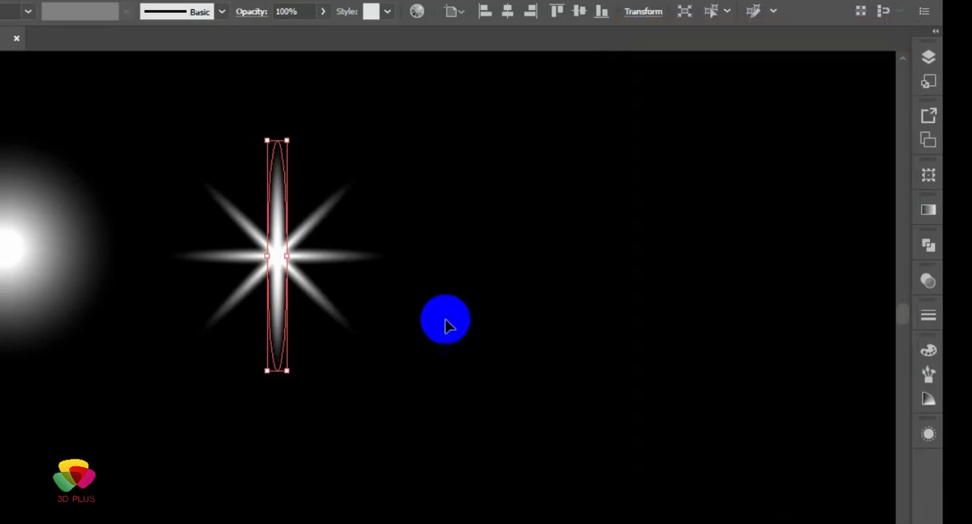
Step: Select the overlapping ellipses of the eight-pointed star and move it slightly farther right from the round glow
drag(179, 144, 346, 378)
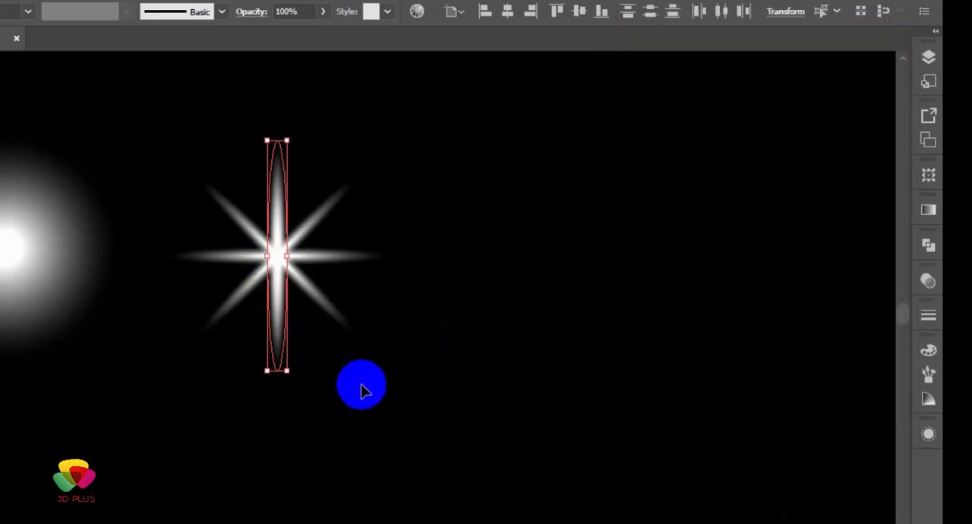
click(367, 284)
drag(433, 174, 247, 373)
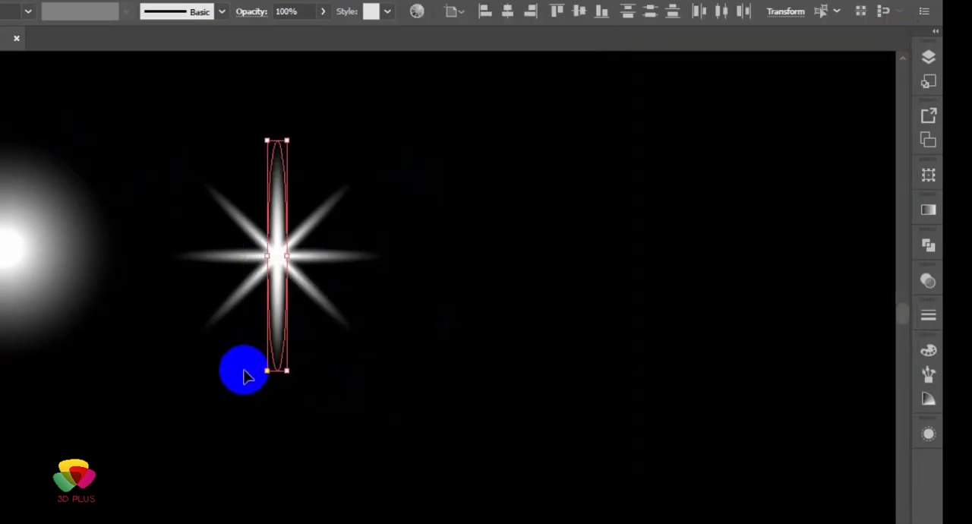
drag(287, 282, 358, 293)
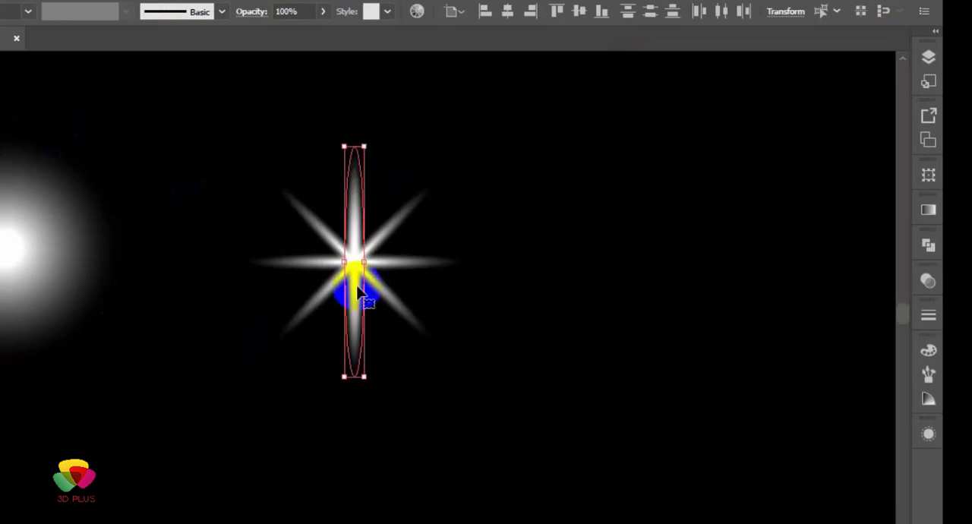
click(448, 308)
Step: Duplicate the eight-pointed star to the right of the original
scroll(448, 308, down, 1)
drag(501, 352, 311, 281)
click(180, 215)
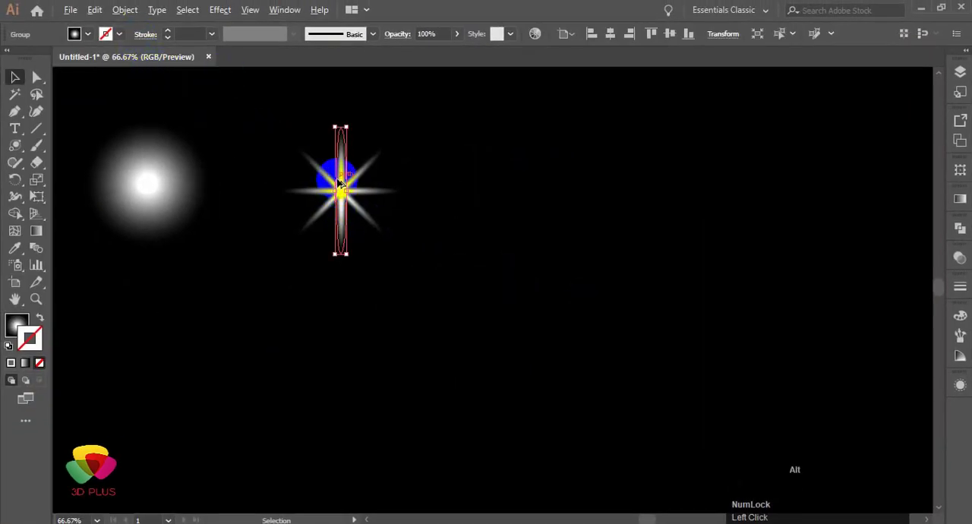
drag(340, 183, 567, 194)
Step: Copy the duplicated star, paste it in front and rotate the copy so its rays fall midway between the existing ones
scroll(566, 194, up, 2)
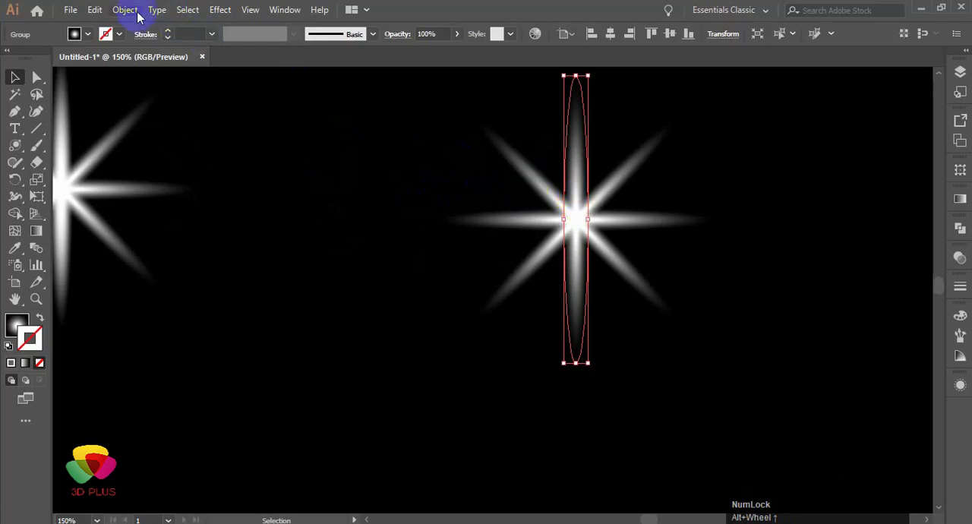
click(94, 9)
click(128, 79)
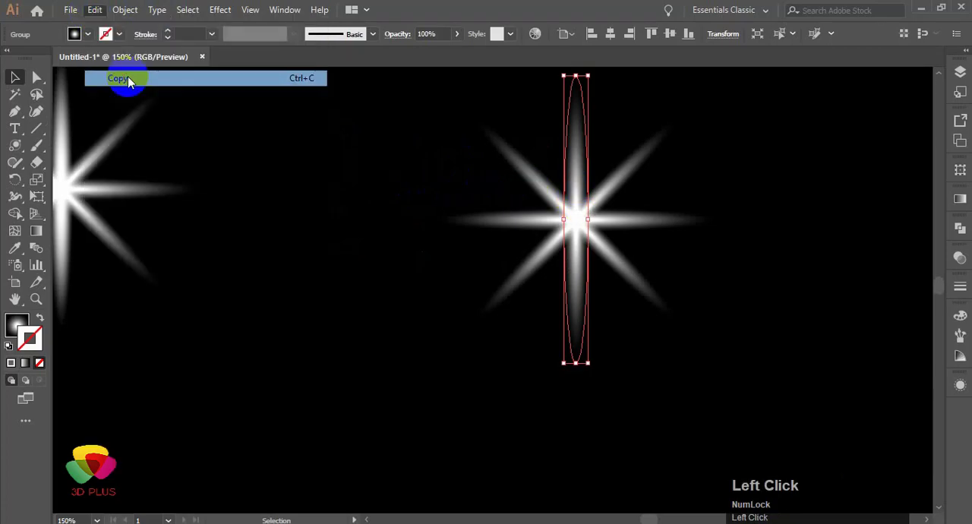
click(94, 9)
click(134, 108)
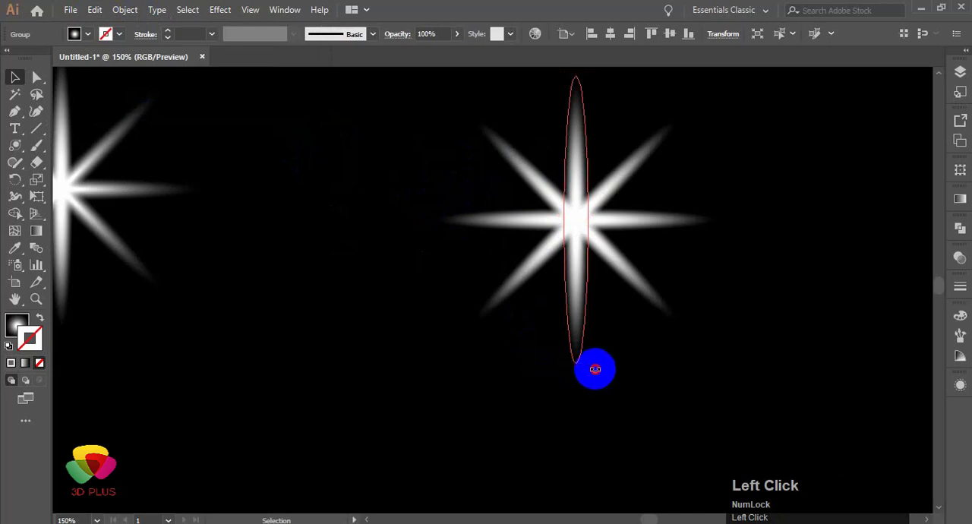
drag(595, 369, 658, 370)
click(377, 217)
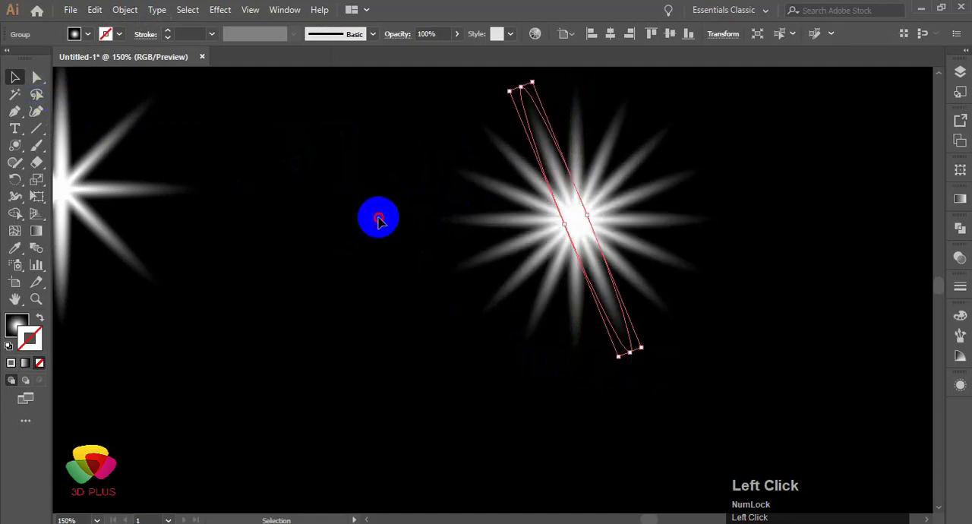
Step: Group all the parts of the sixteen-pointed star
alt+scroll(380, 220, down, 2)
key(space)
drag(372, 291, 473, 278)
click(144, 153)
alt+scroll(193, 205, down, 1)
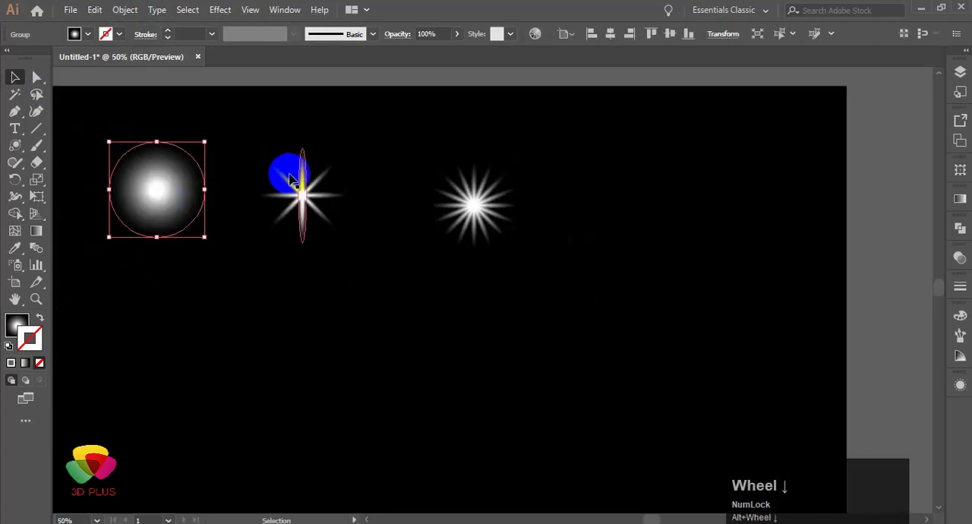
click(478, 208)
drag(414, 136, 578, 372)
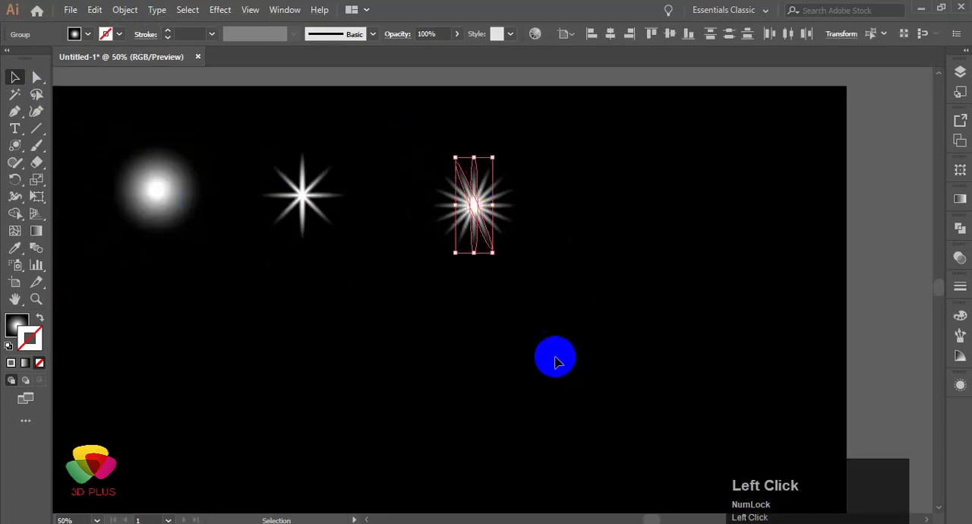
click(138, 11)
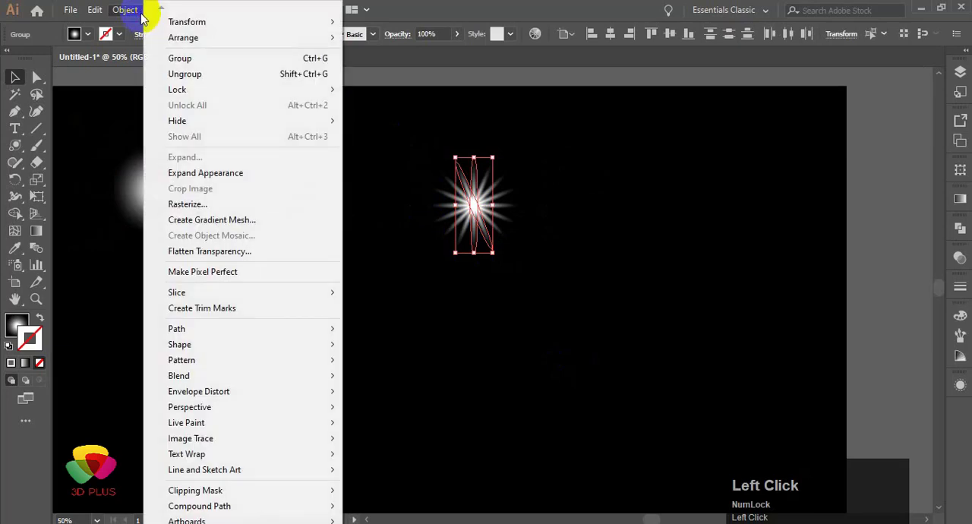
click(185, 74)
Step: Enlarge the sixteen-pointed star and the eight-pointed star, keeping them spaced apart to the right of the round glow
drag(469, 202, 554, 221)
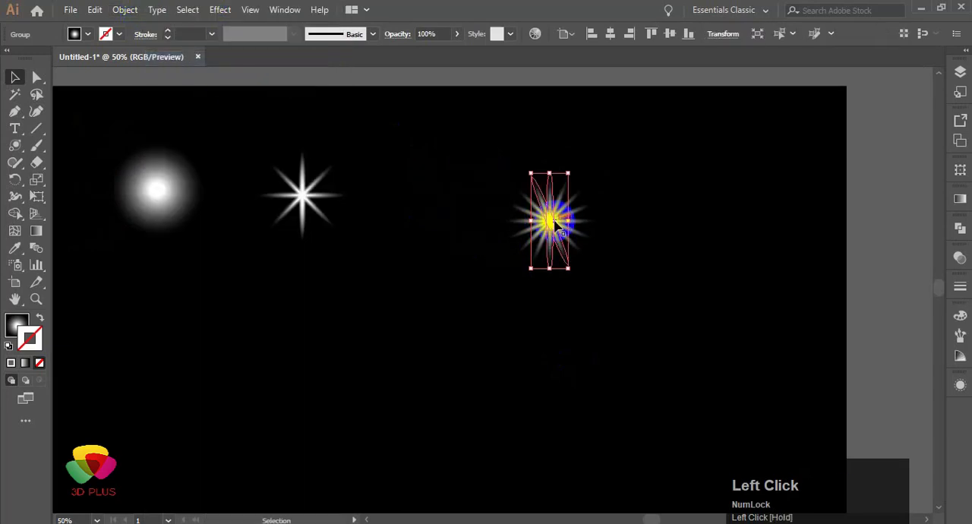
drag(530, 275, 478, 307)
drag(526, 237, 362, 306)
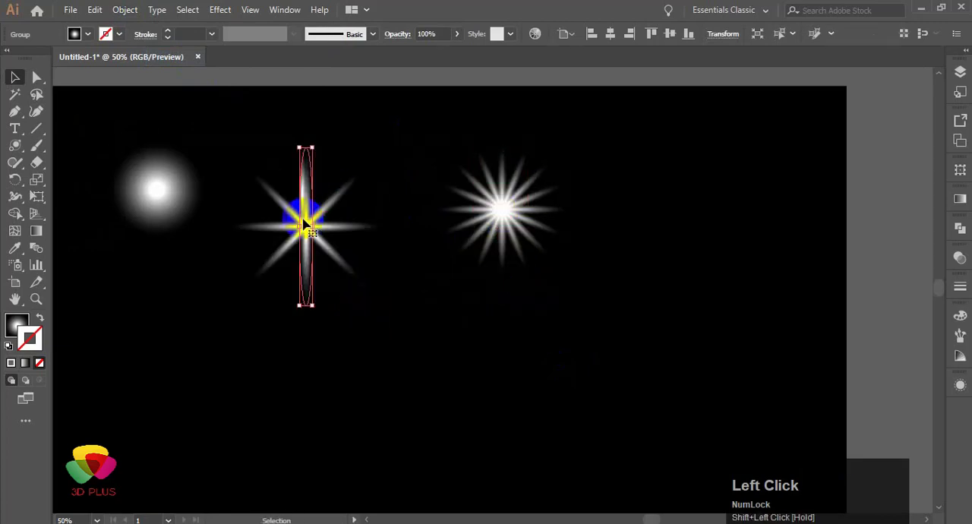
Step: Move the round glow and both stars together down to the vertical middle of the black background and deselect them
scroll(306, 223, down, 1)
drag(118, 208, 413, 320)
scroll(382, 196, down, 2)
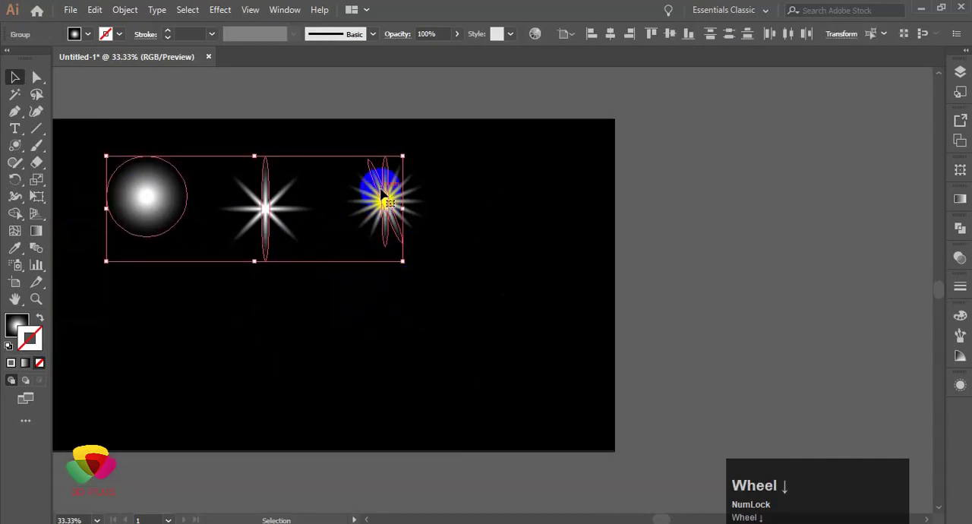
drag(382, 196, 412, 265)
click(507, 287)
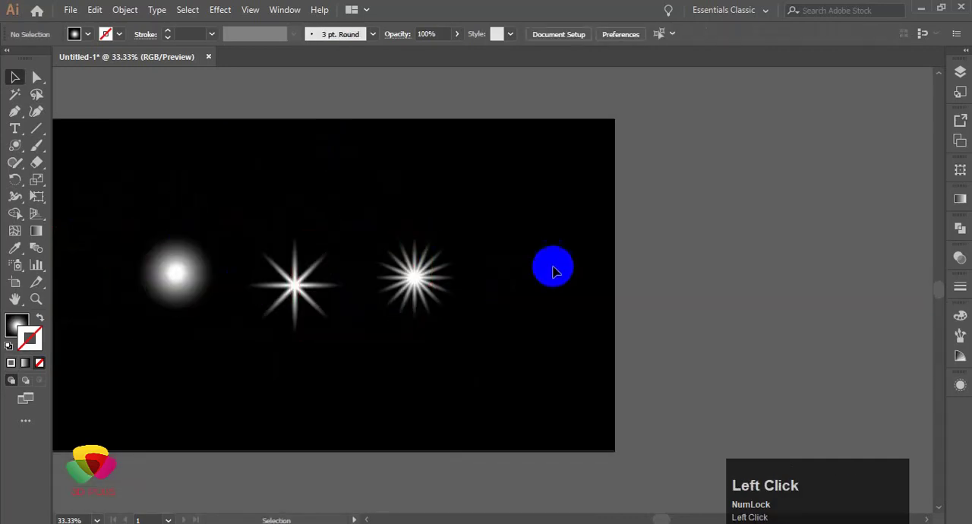
Step: Expand the appearance of the eight-pointed star and of the sixteen-pointed star
click(294, 250)
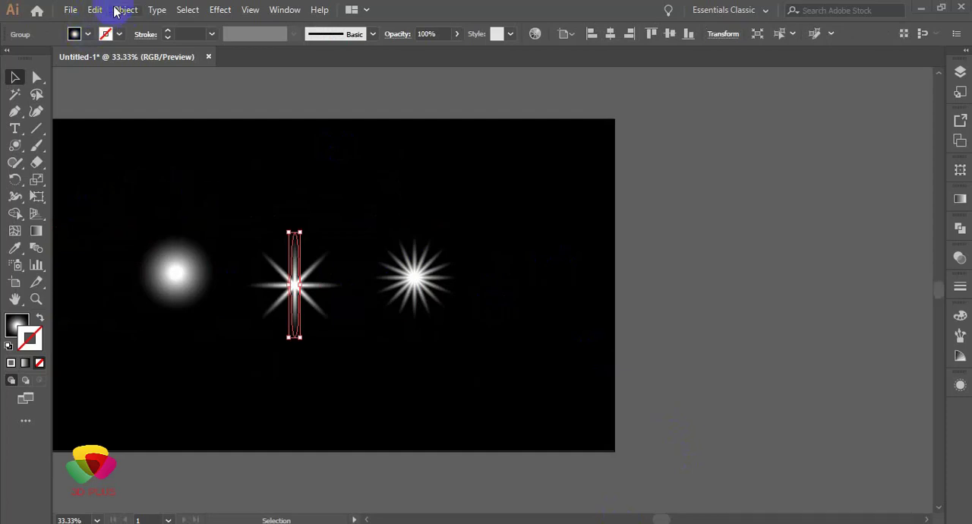
click(122, 10)
click(176, 174)
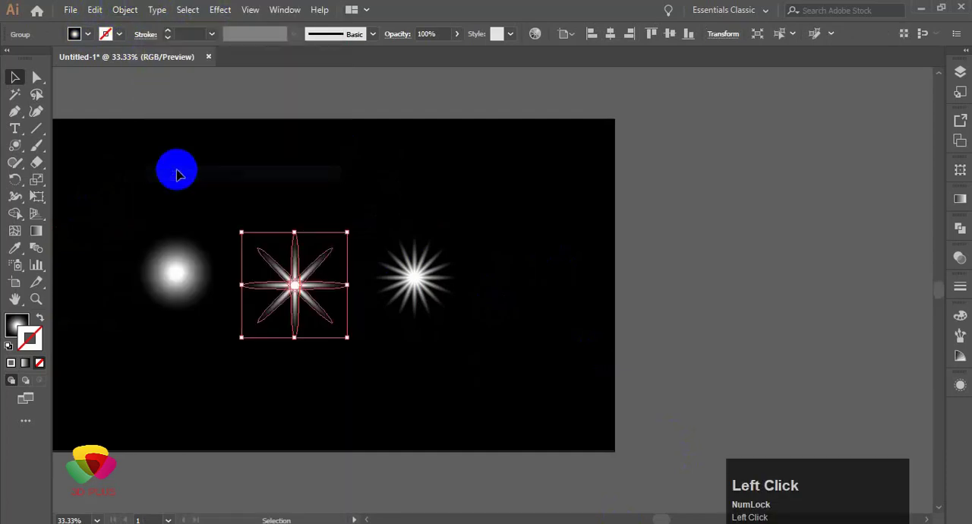
click(413, 278)
click(141, 9)
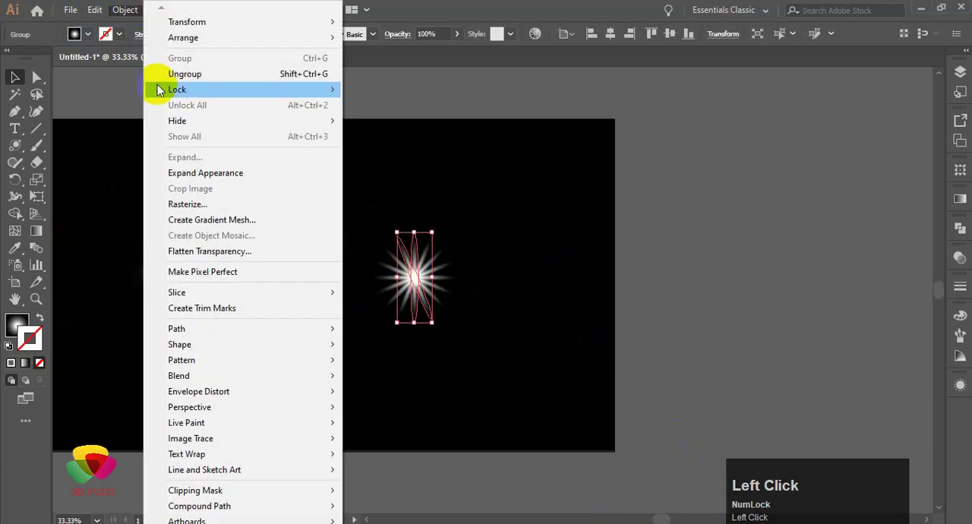
click(170, 170)
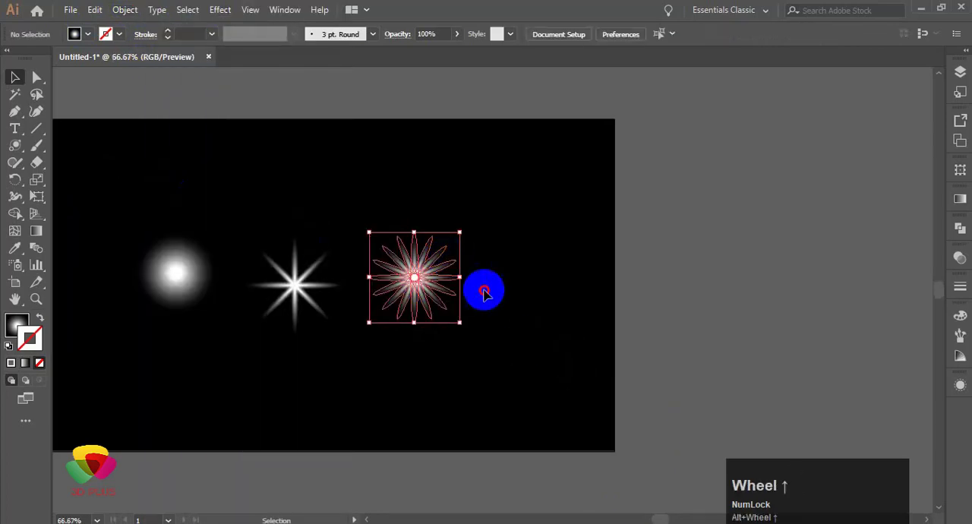
Step: Duplicate the expanded sixteen-pointed star to the right of the original
scroll(434, 266, up, 3)
click(433, 267)
click(434, 280)
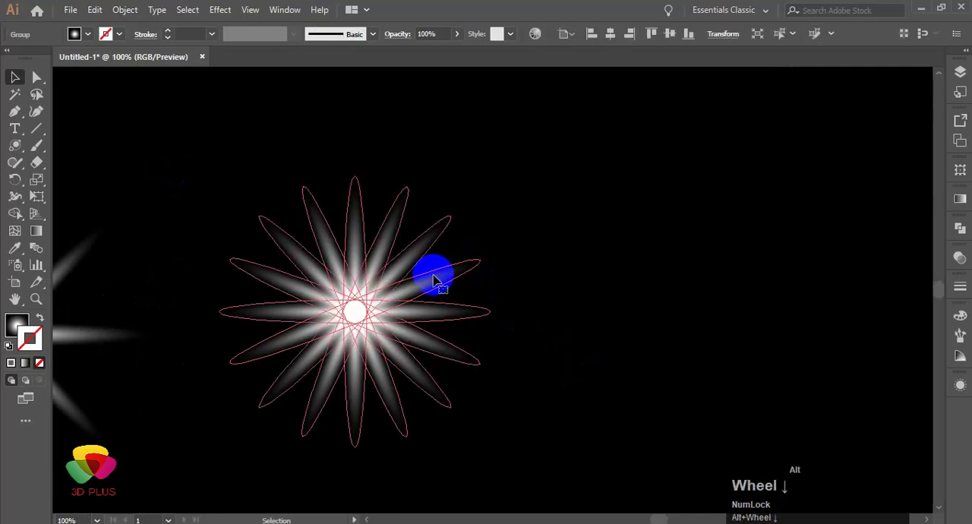
scroll(434, 280, down, 2)
drag(428, 282, 569, 299)
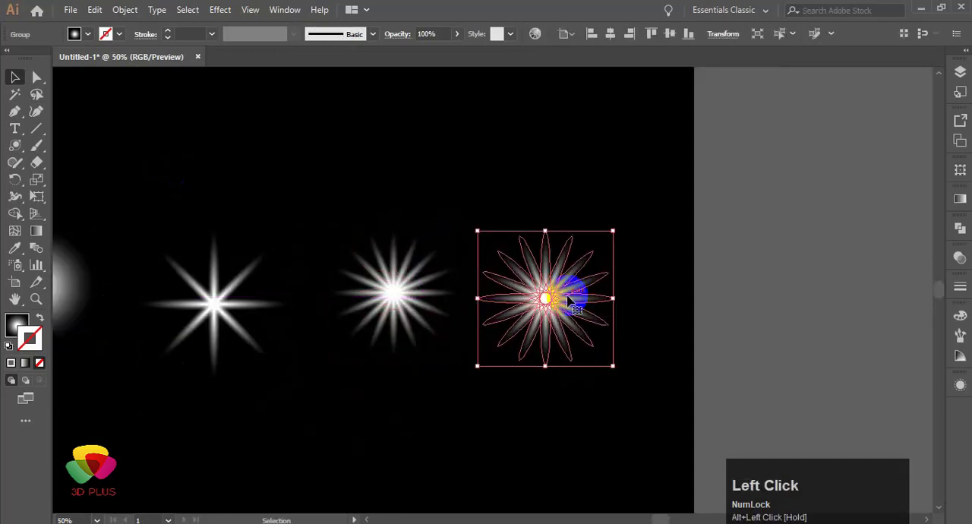
Step: Isolate the duplicated star's group, shrink one set of eight rays proportionally about the star's centre, and exit isolation
double_click(589, 267)
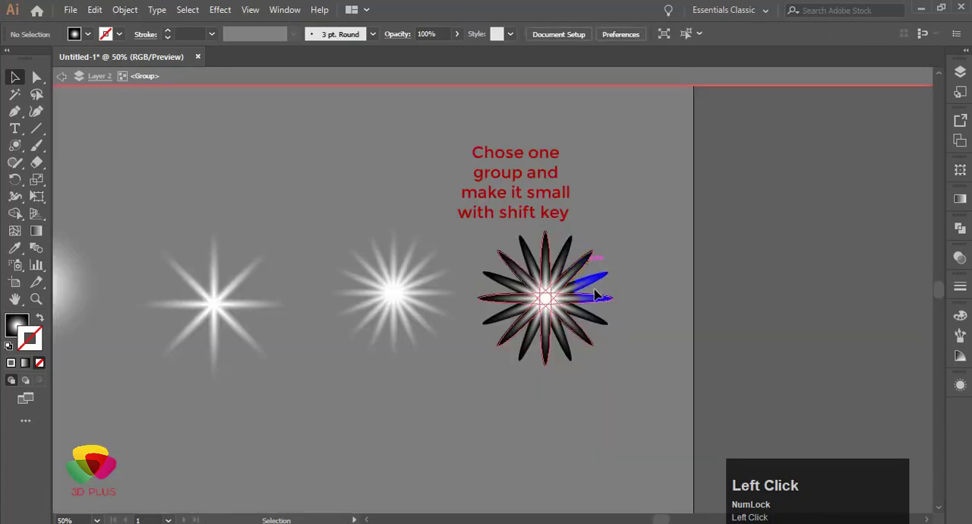
click(596, 295)
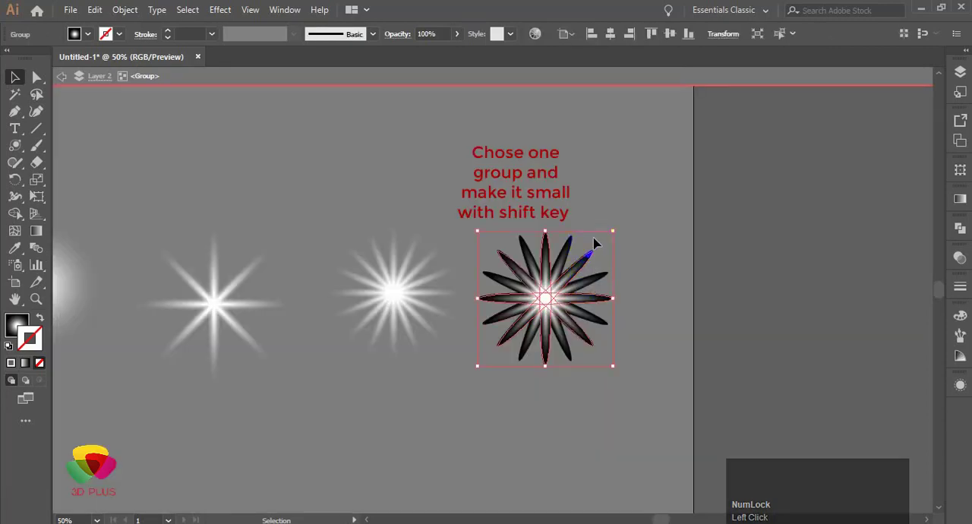
drag(610, 226, 572, 271)
drag(527, 322, 540, 300)
double_click(599, 374)
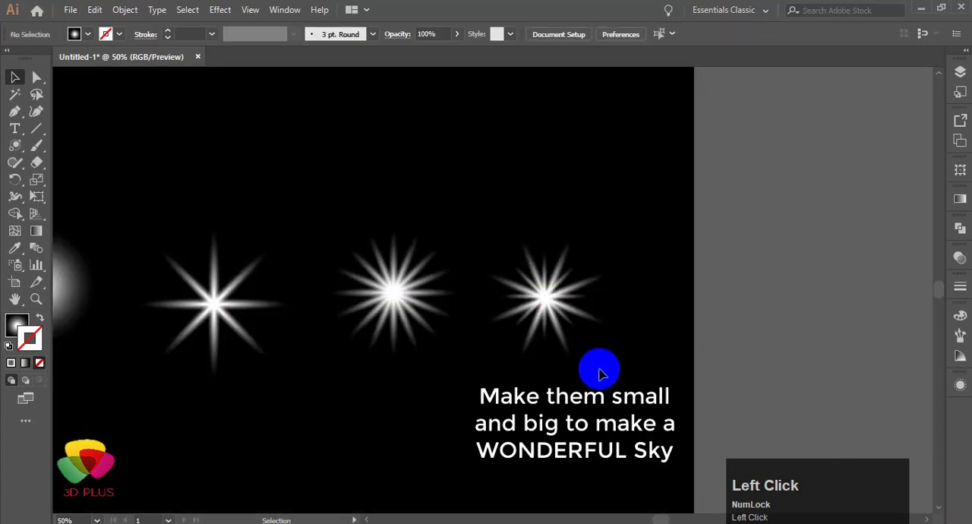
scroll(483, 369, down, 2)
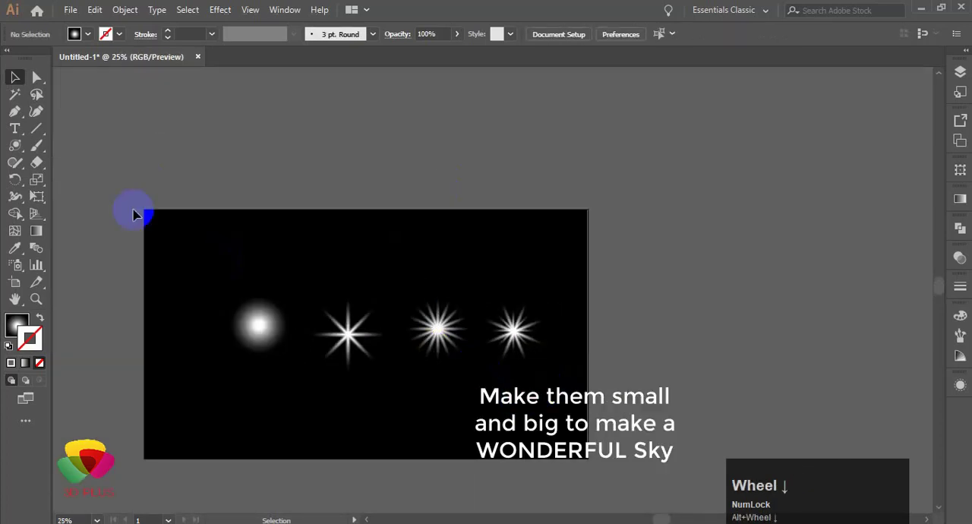
drag(133, 215, 466, 354)
click(506, 407)
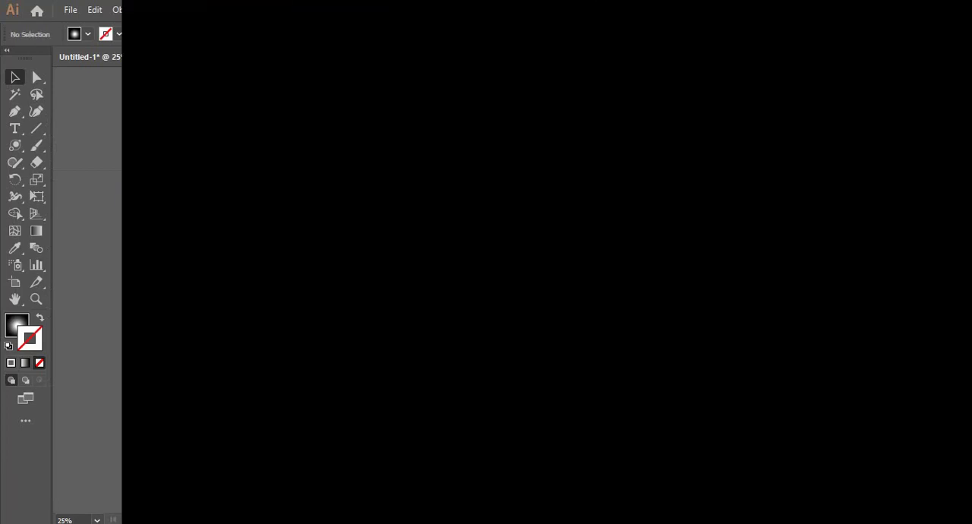